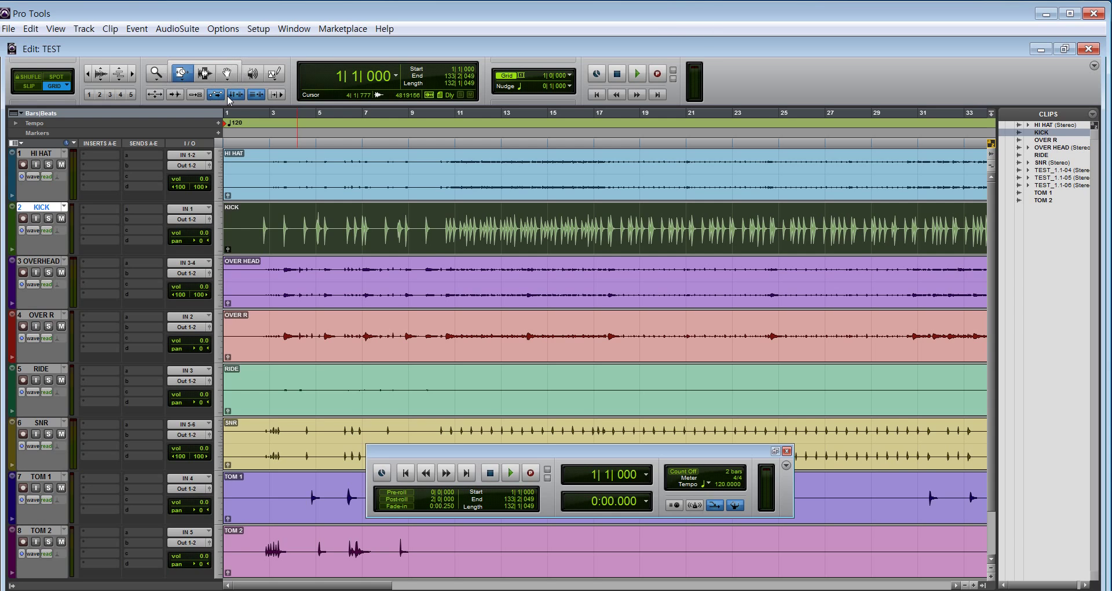
Use the Zoomer to examine the first kick hit up close, and zoom back out to an overview of all tracks
click(157, 74)
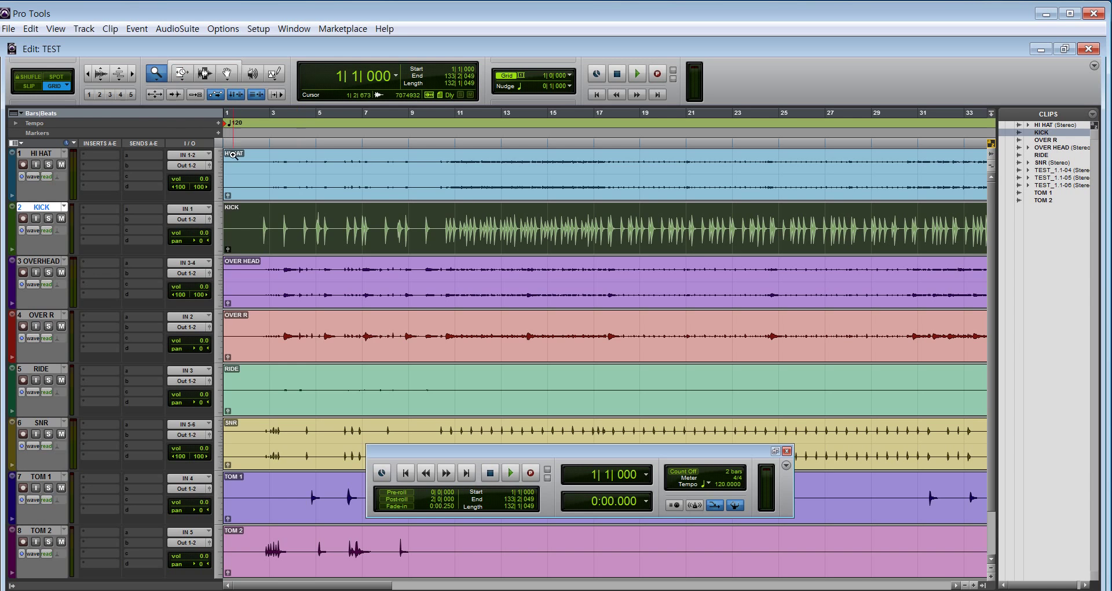
click(265, 231)
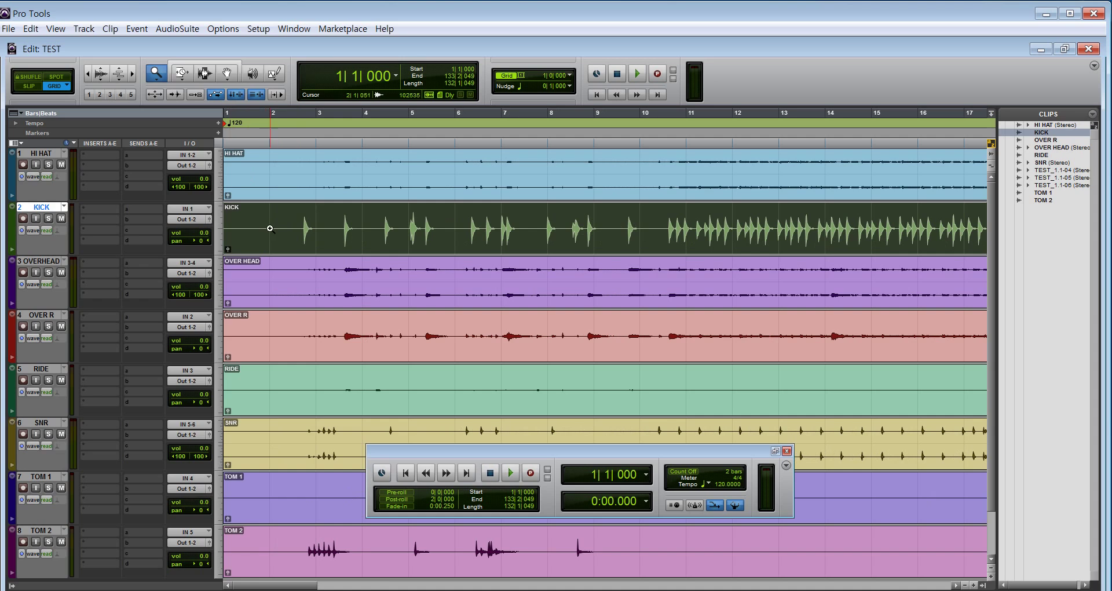
drag(298, 220, 319, 237)
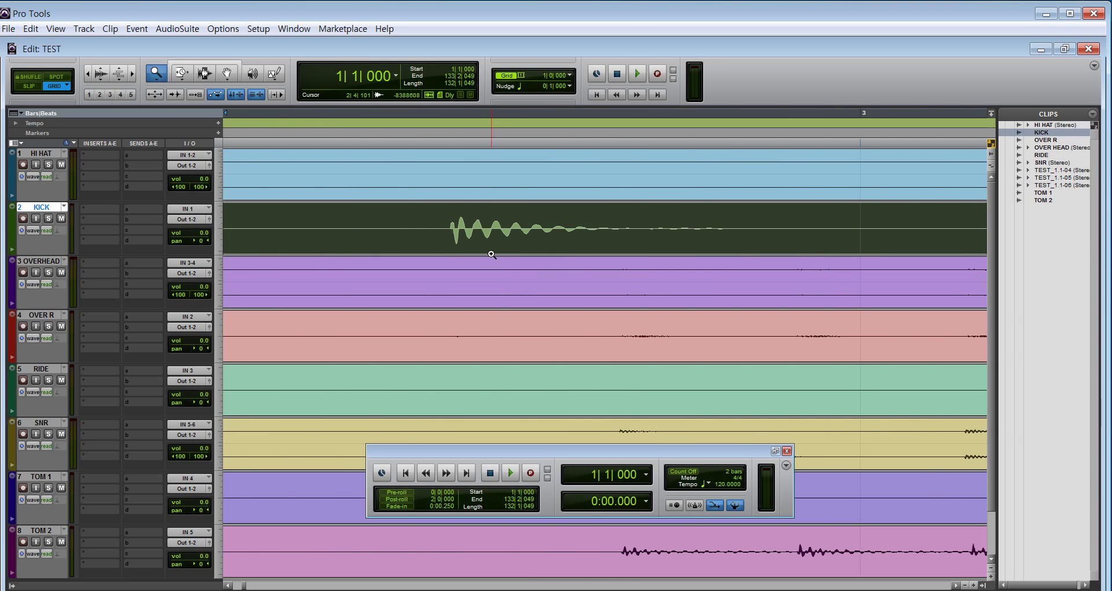
alt+click(477, 234)
alt+click(457, 234)
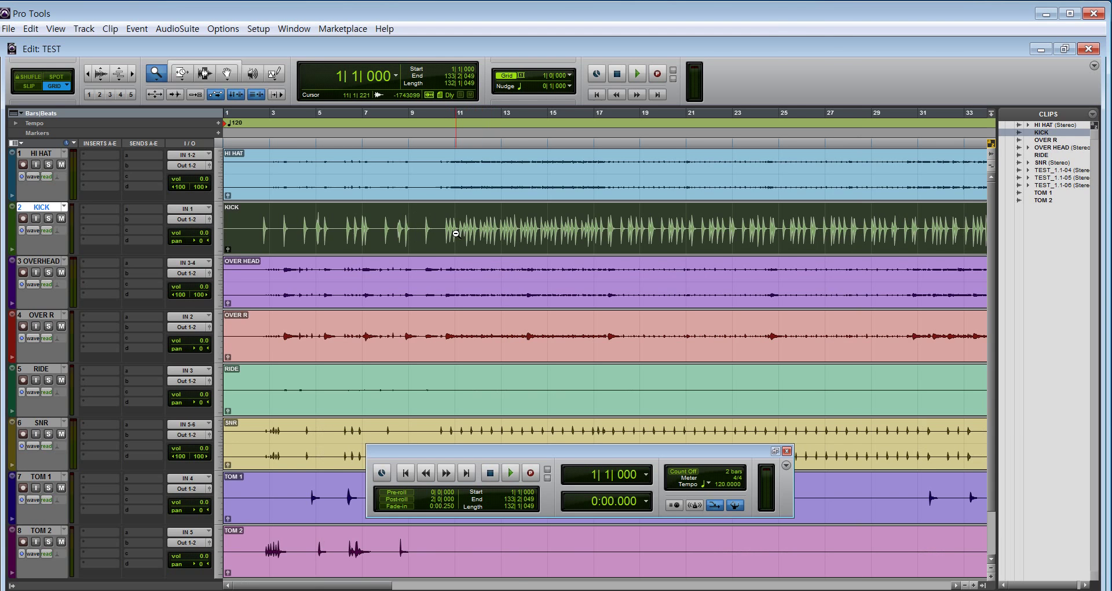
alt+click(456, 234)
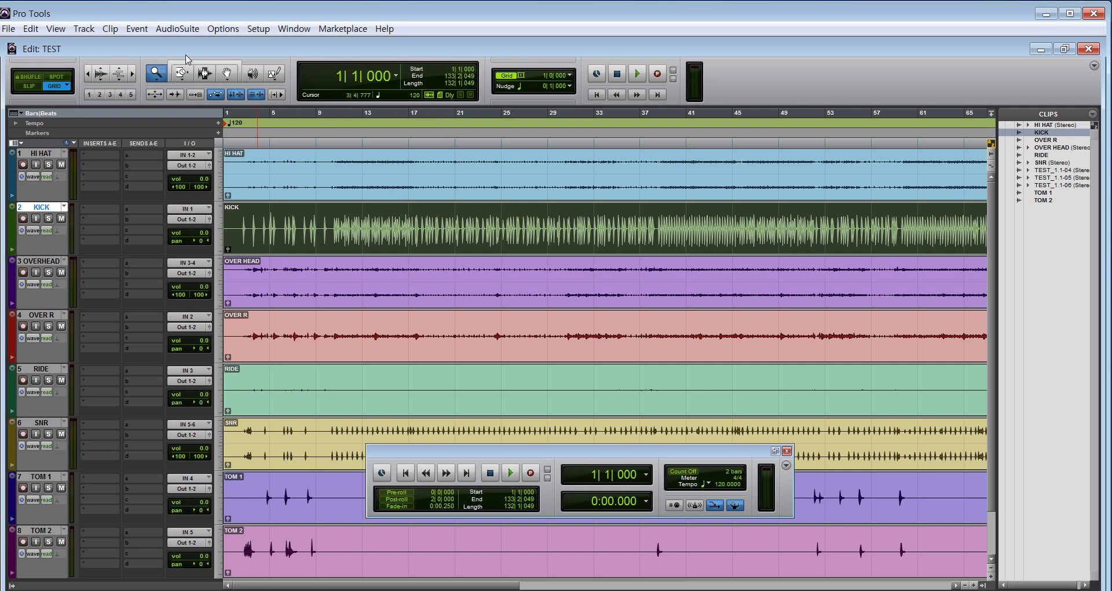
Try trimming the end of the KICK clip to bar 21 with the Trim tool, and undo it
drag(181, 77, 185, 80)
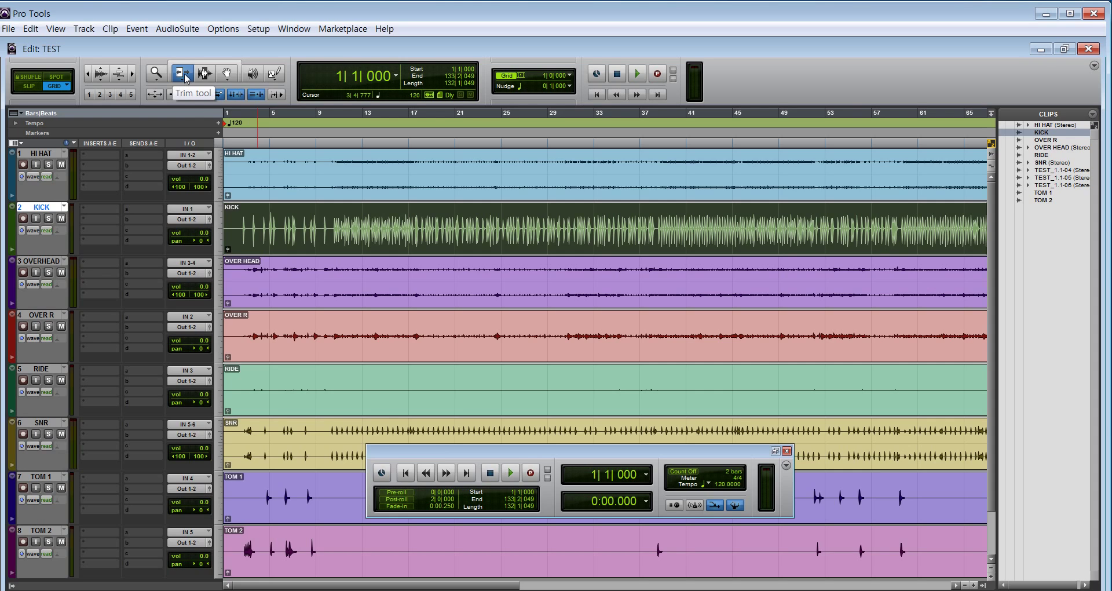
mouse_move(232, 226)
mouse_down()
mouse_move(328, 228)
mouse_move(221, 227)
mouse_up()
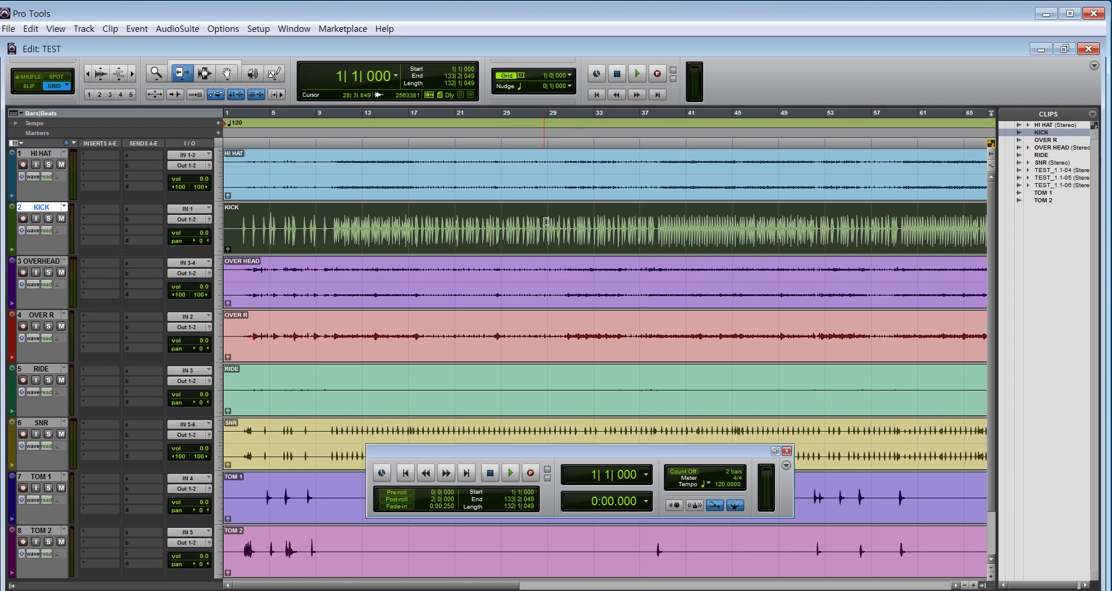
shift+click(447, 225)
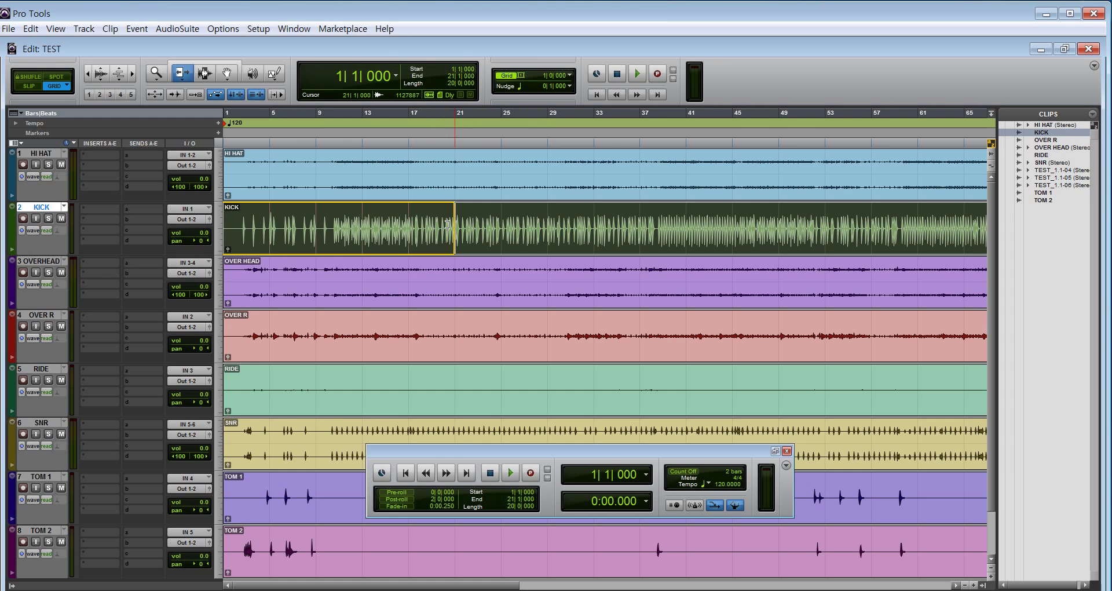
key(ctrl+t)
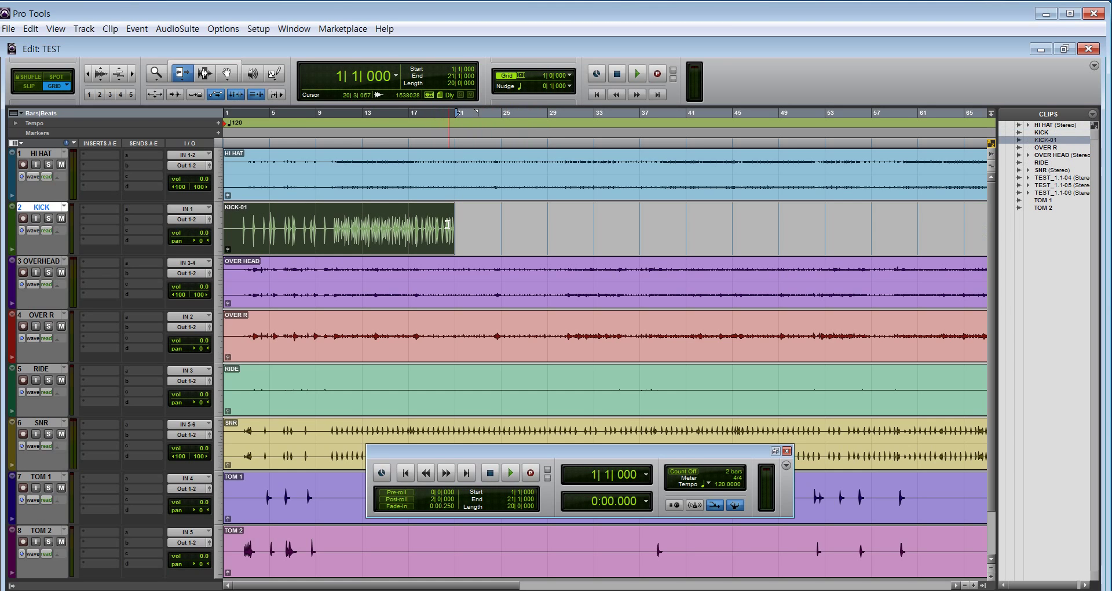
key(ctrl+z)
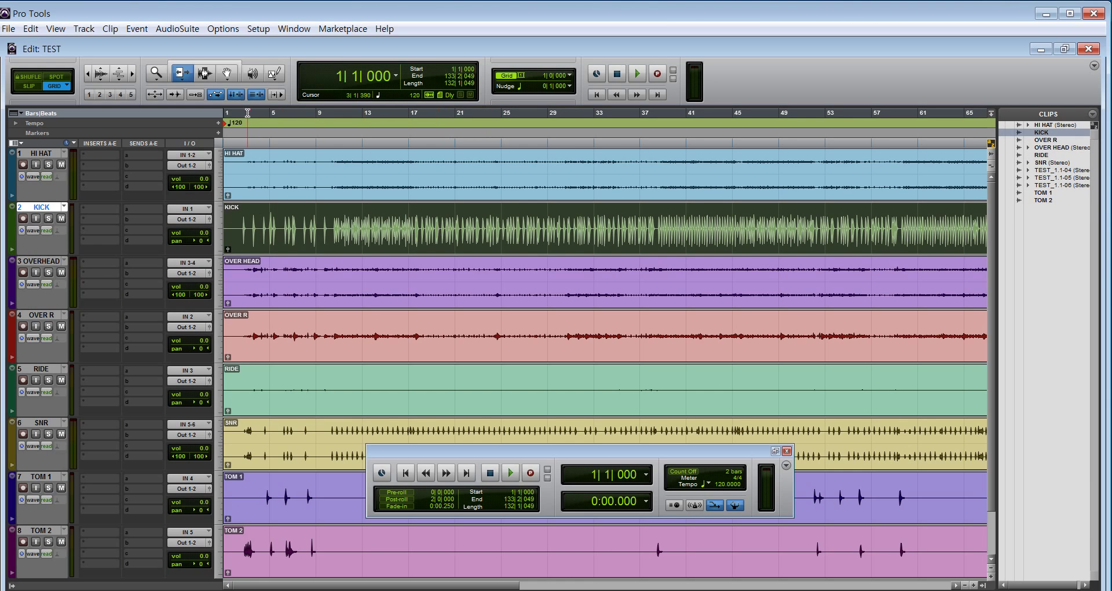
Select bars 5 to 31 of the KICK clip with the Selector tool, and select the whole clip with the Grabber
click(204, 72)
drag(270, 228, 571, 228)
click(226, 73)
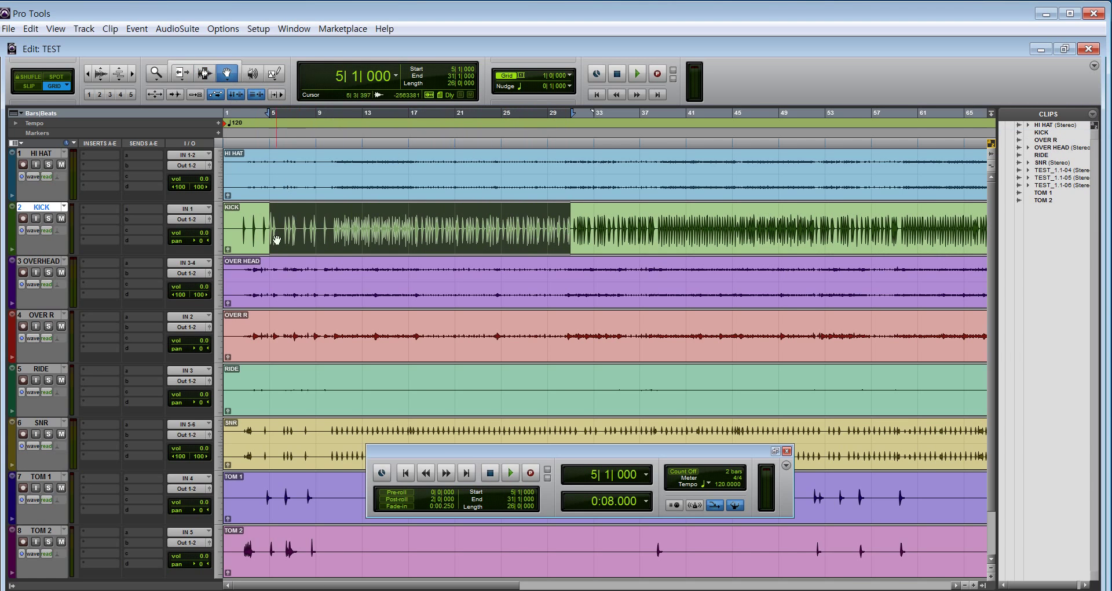
click(278, 242)
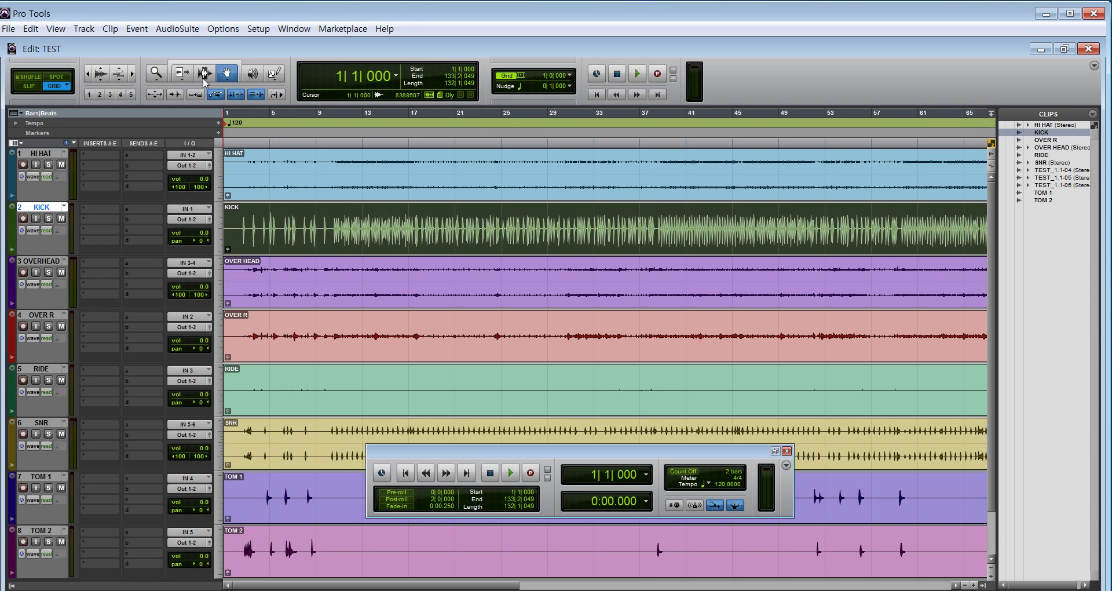
Switch through the Trim, Selector and Grabber tools individually, and combine them by activating the Smart Tool
click(189, 74)
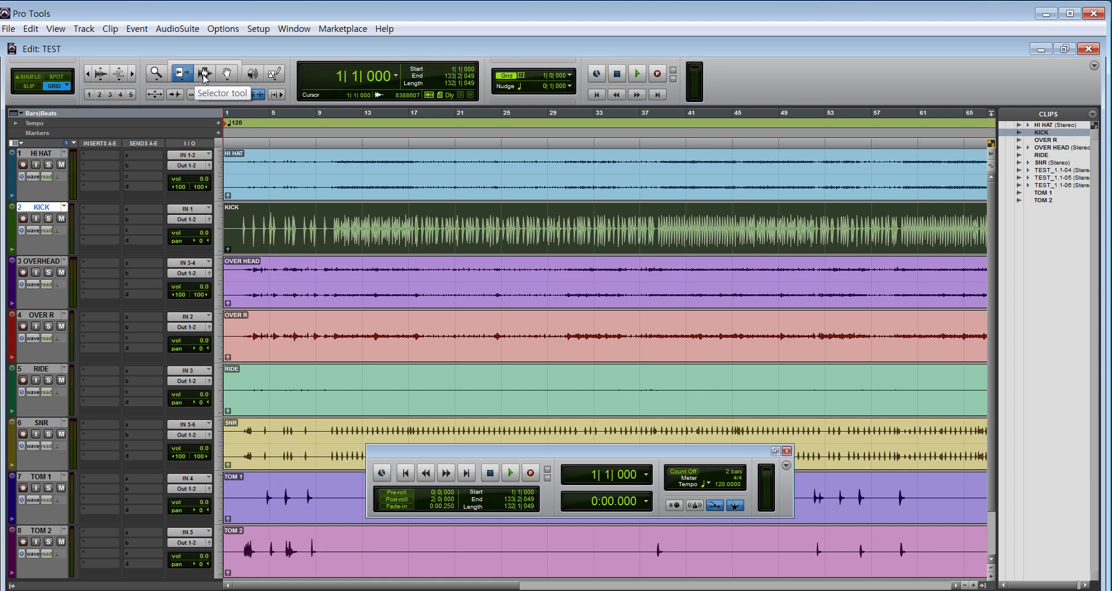
click(204, 78)
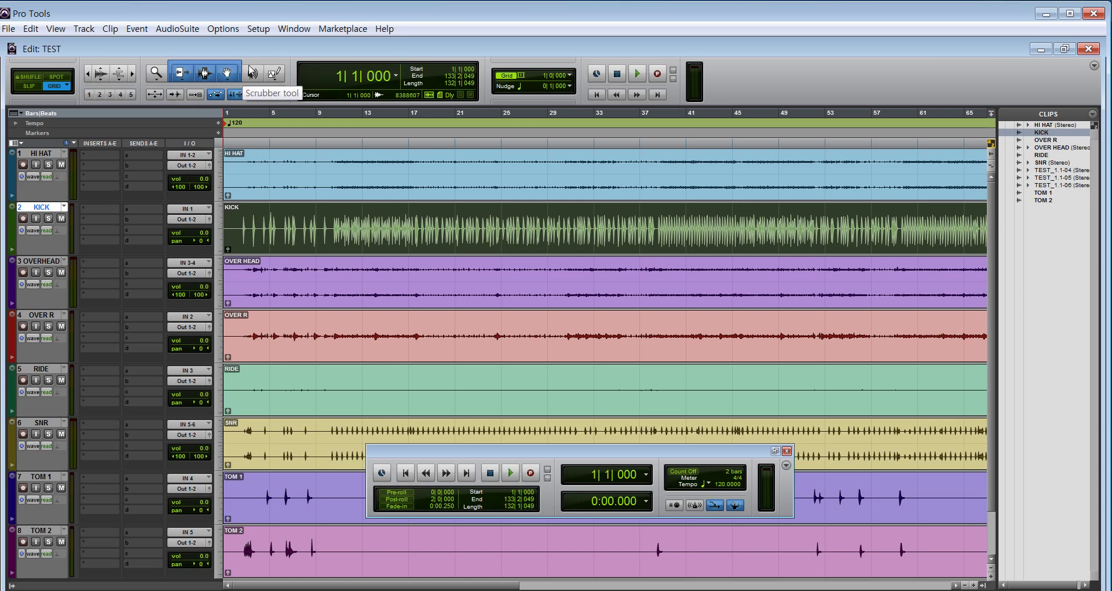
click(222, 77)
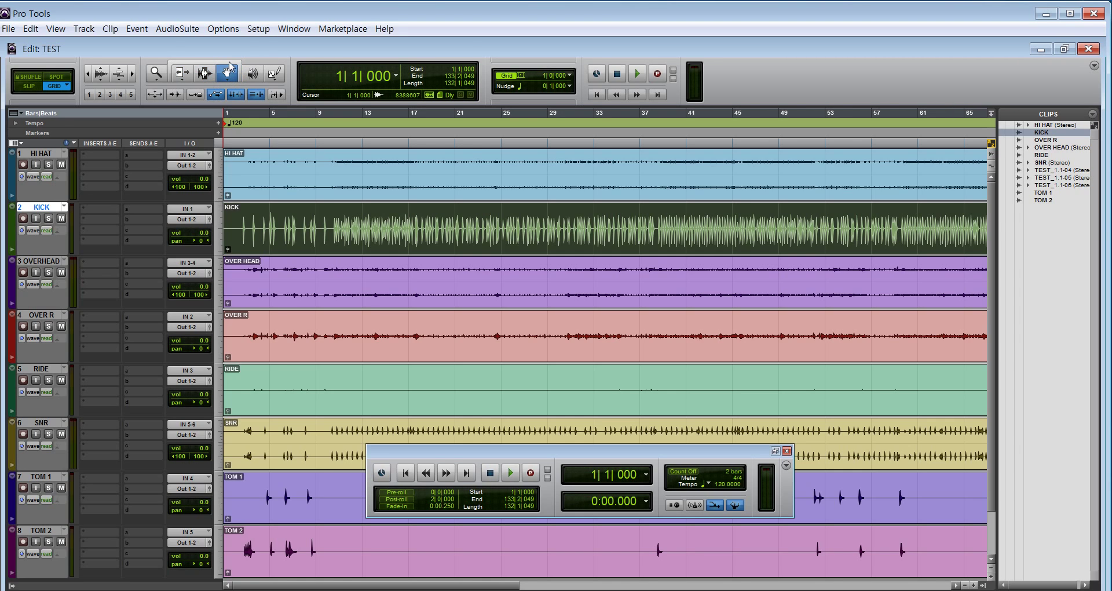
click(236, 65)
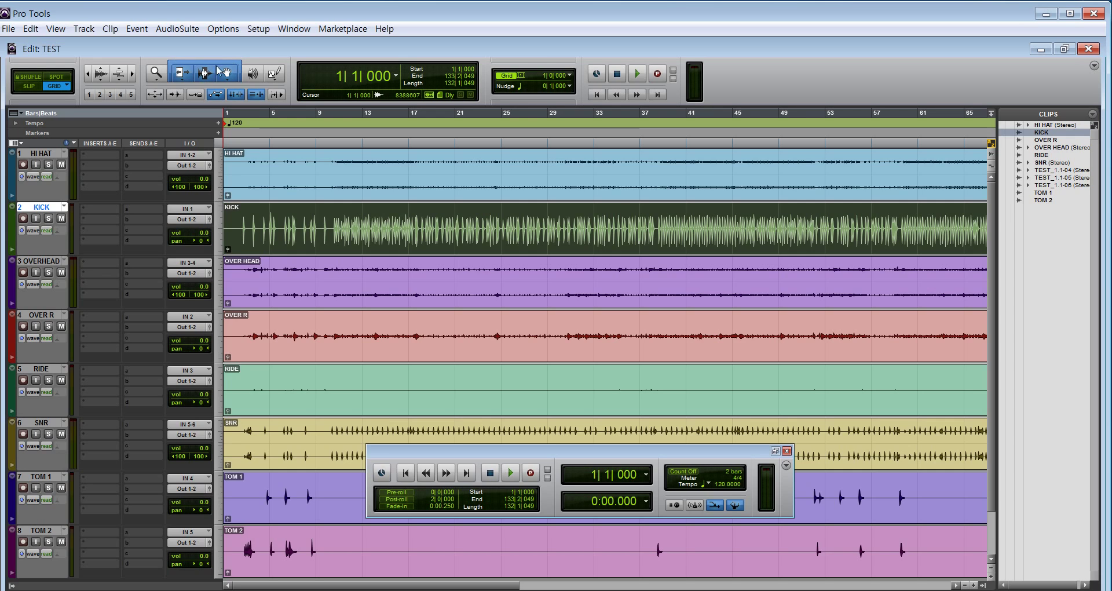
Switch the Trim tool to TCE mode and back to Standard mode
click(183, 72)
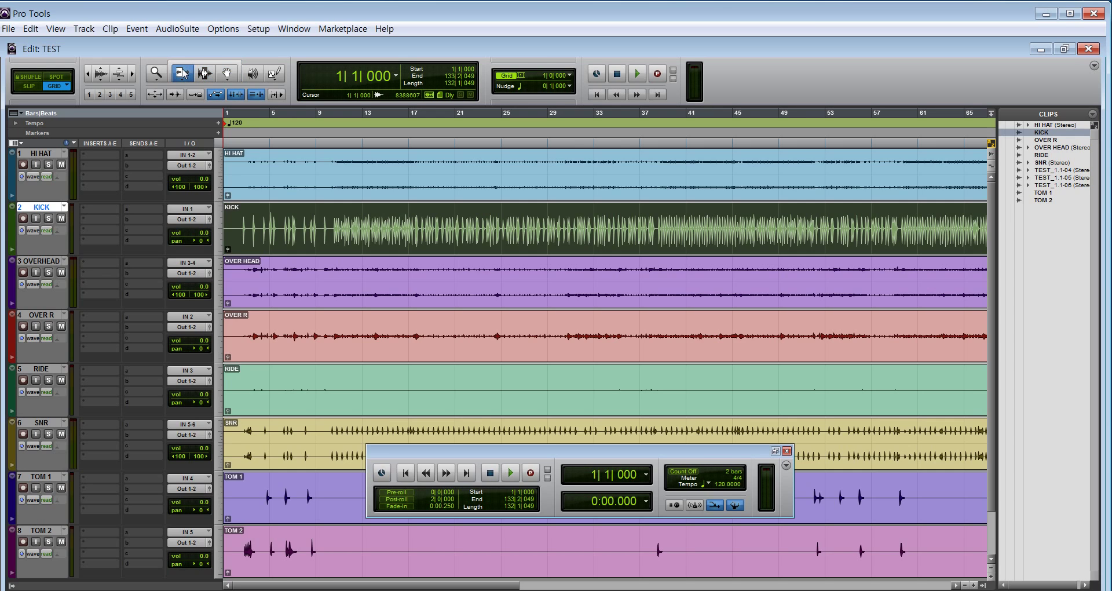
click(183, 73)
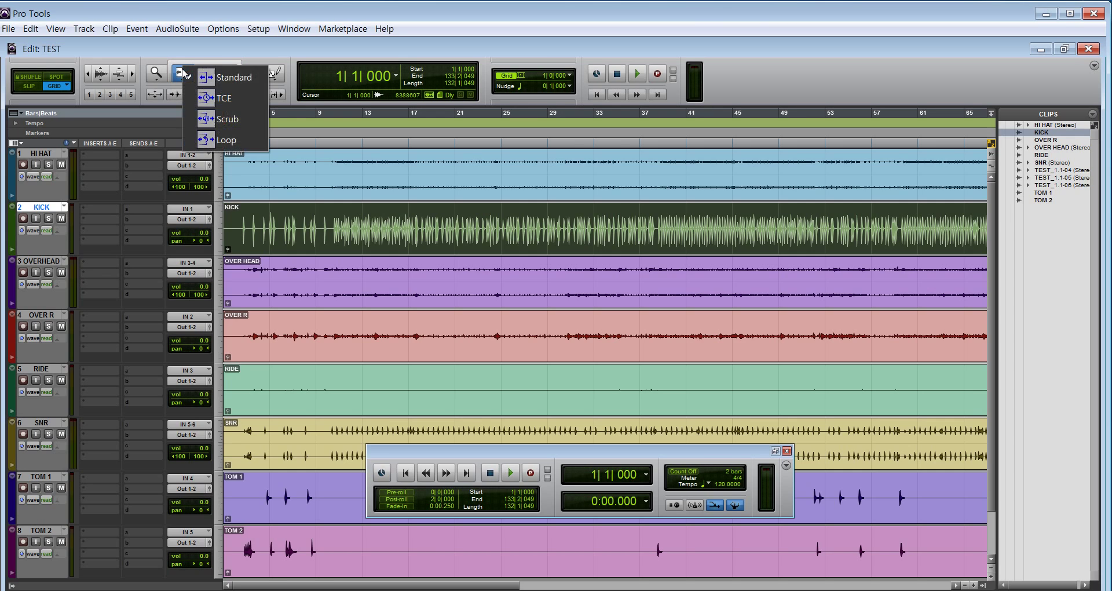
click(198, 96)
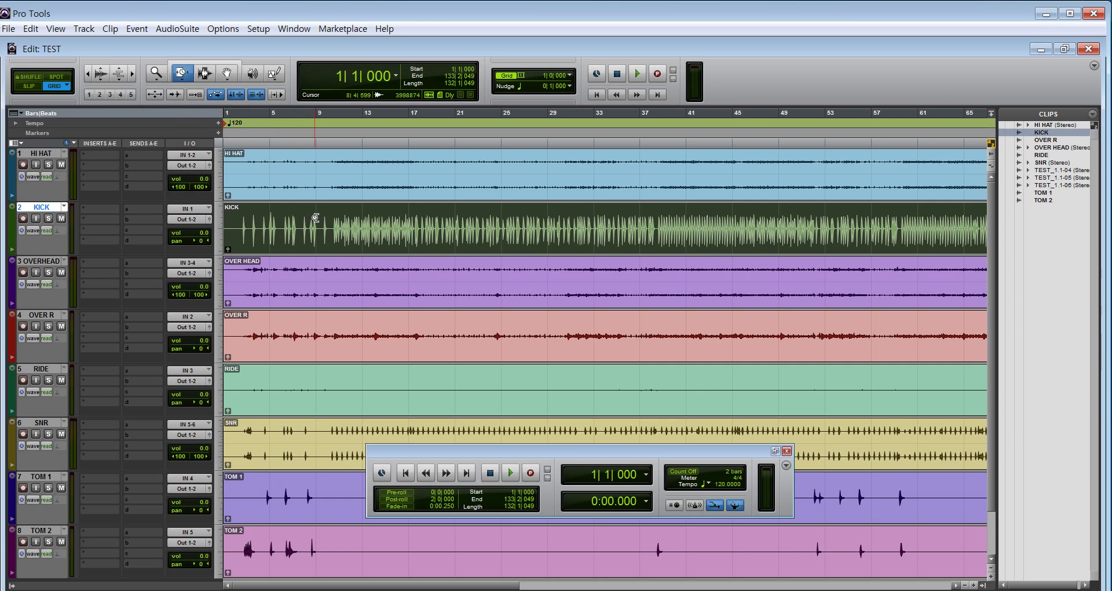
click(187, 79)
click(200, 87)
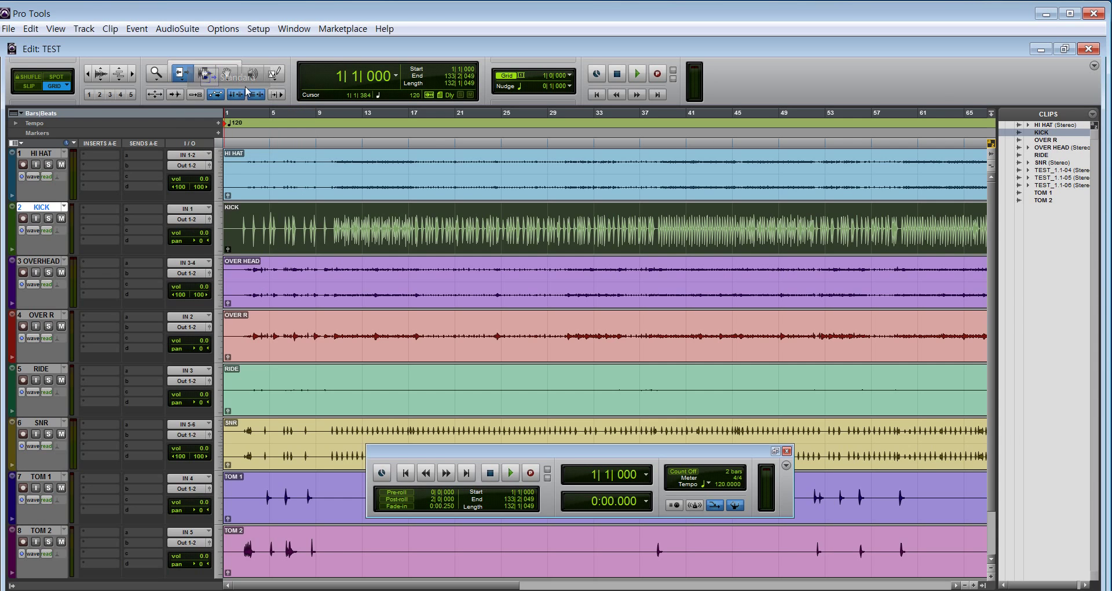
Activate the Smart Tool and separate the KICK clip at bar 9
click(205, 61)
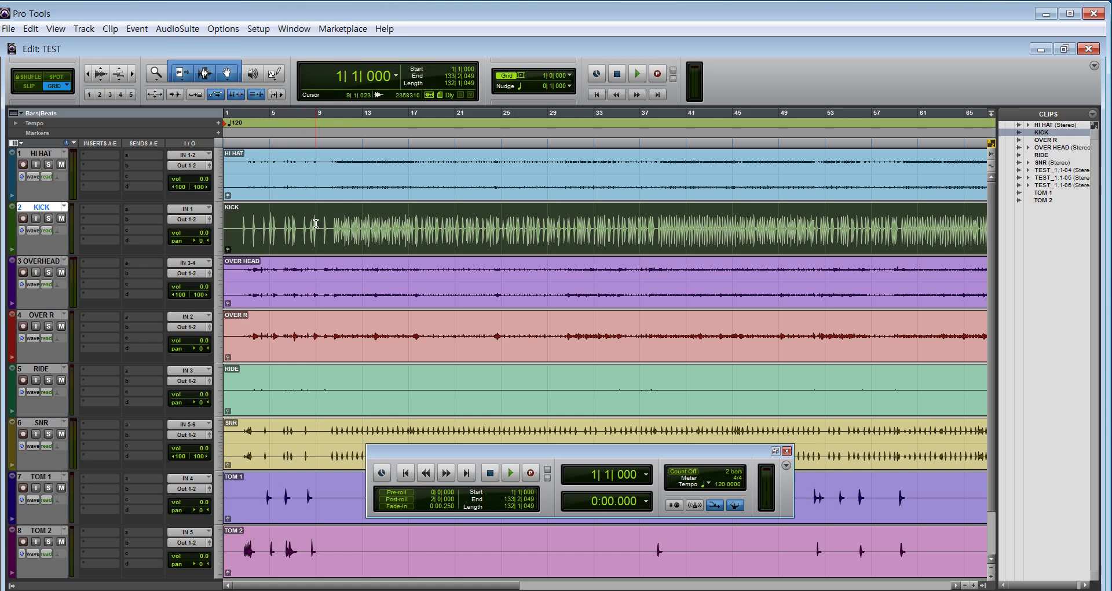
click(316, 223)
key(ctrl+e)
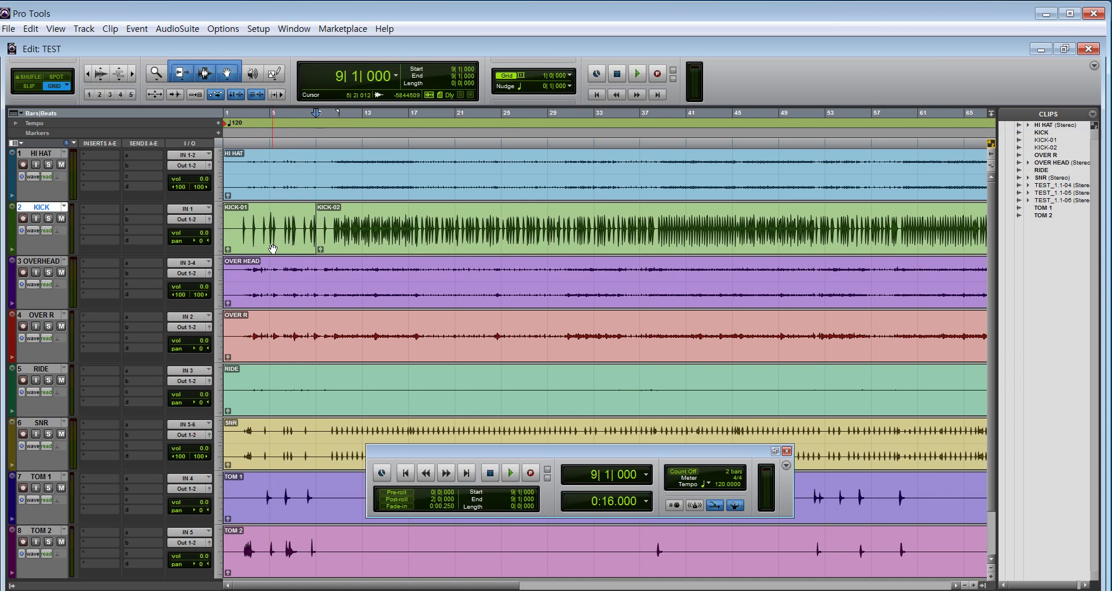
Time-compress the first piece of the KICK clip with the TCE Trim tool so that it ends at bar 5
click(273, 248)
click(179, 81)
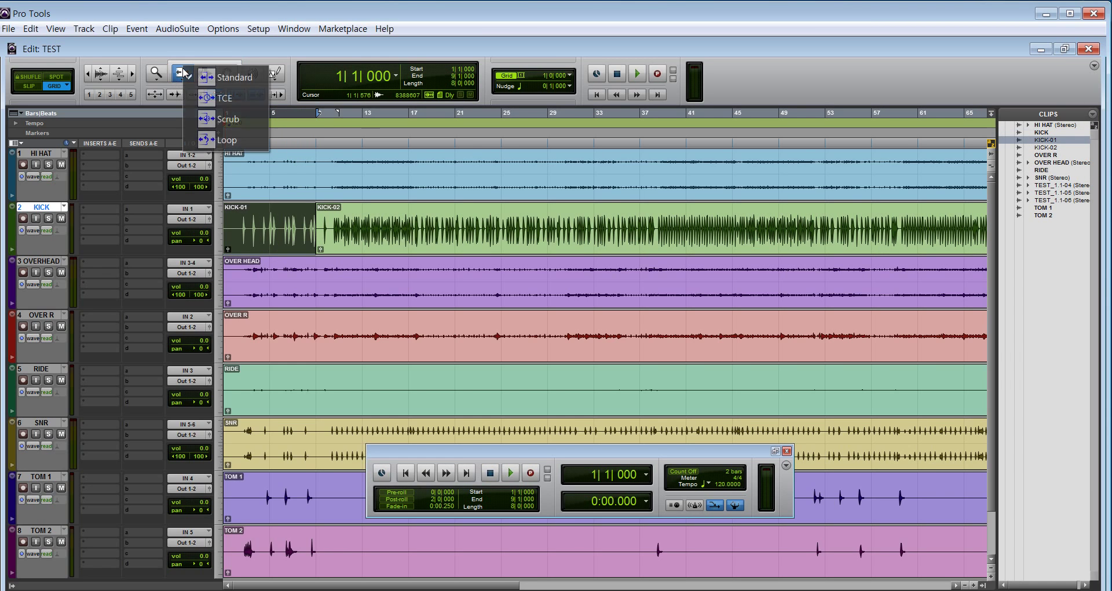
click(219, 98)
drag(316, 226, 273, 234)
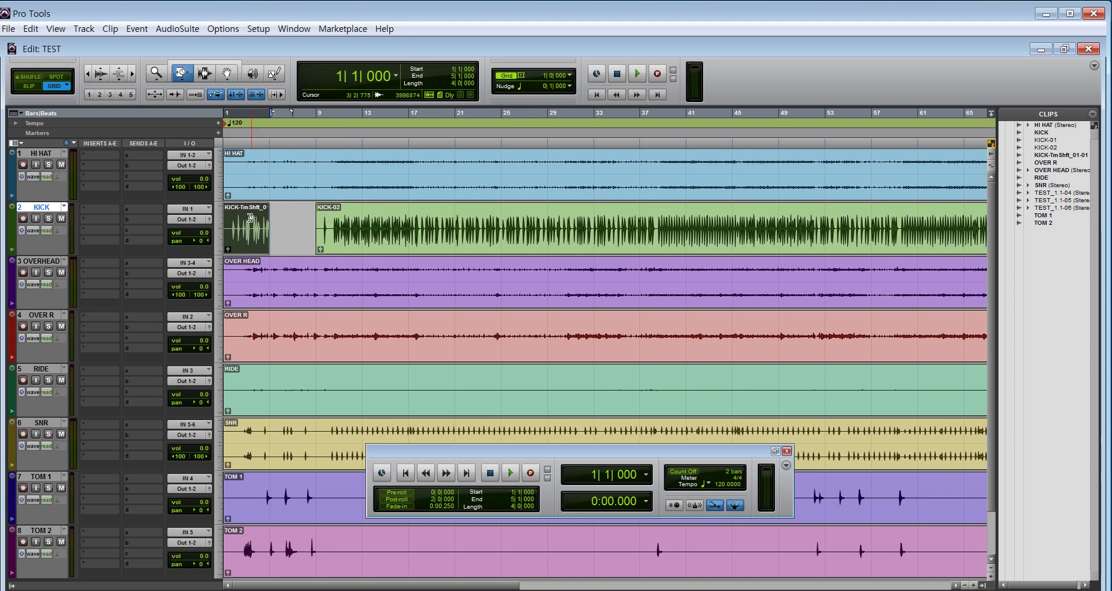
Solo the KICK track to play the time-compressed piece, and undo the compression
click(48, 219)
key(space)
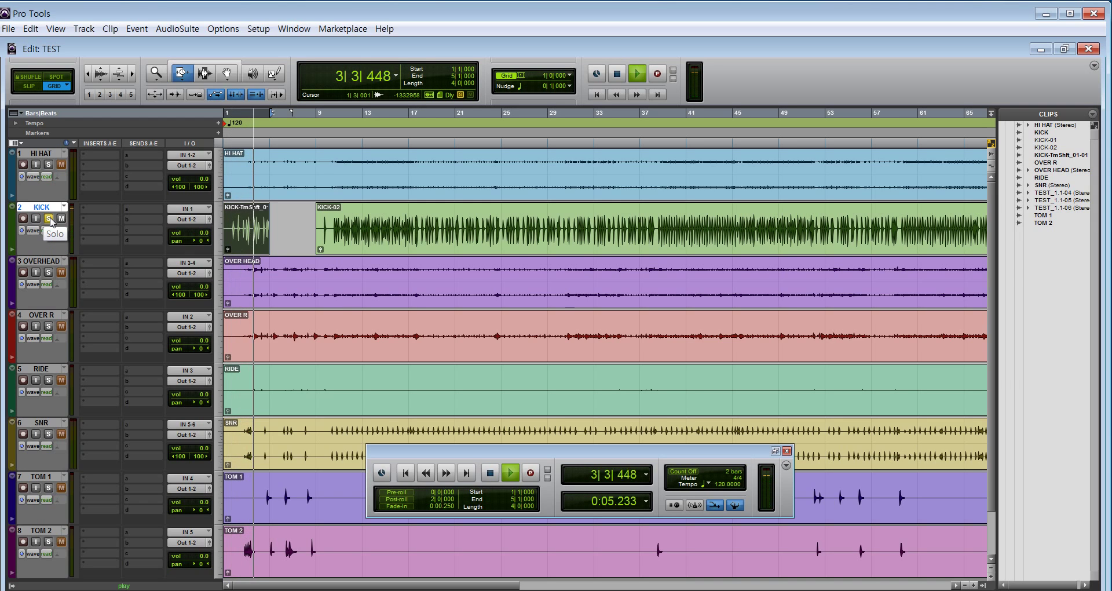
key(space)
key(ctrl+z)
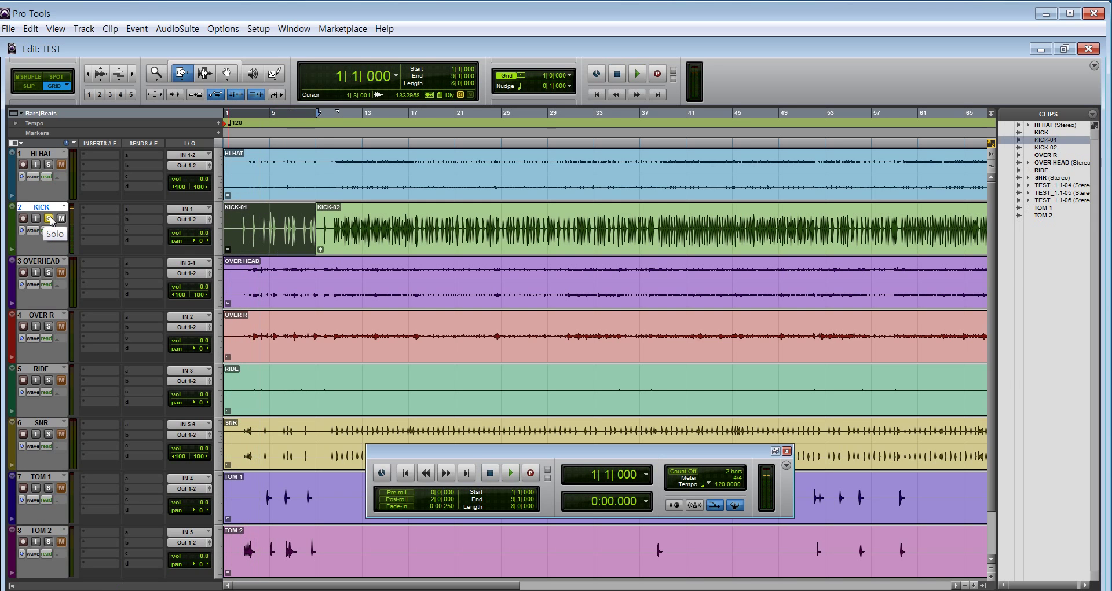
Play the first KICK piece at its original speed, and undo the clip separation at bar 9
key(space)
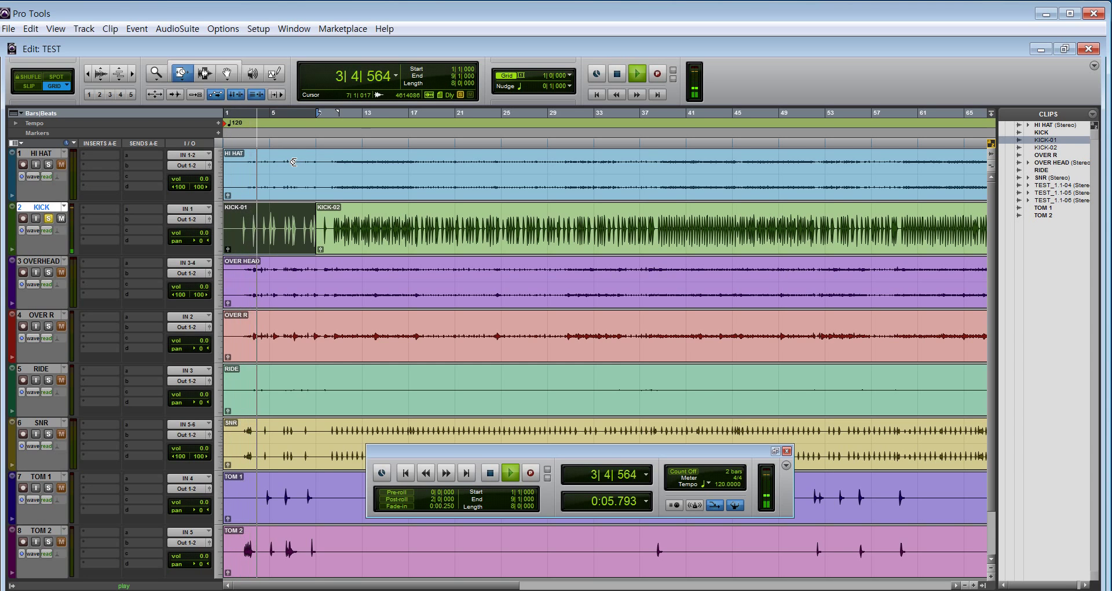
key(space)
key(ctrl+z)
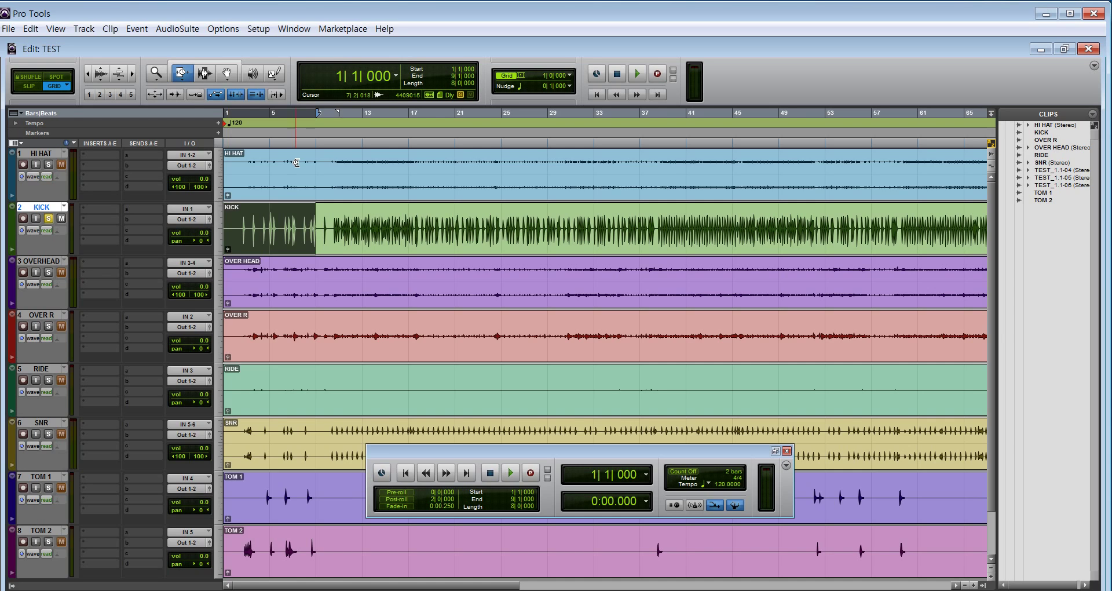
Trim the start of the KICK clip to 4|2|123 using the Trim tool in Scrub mode
click(204, 73)
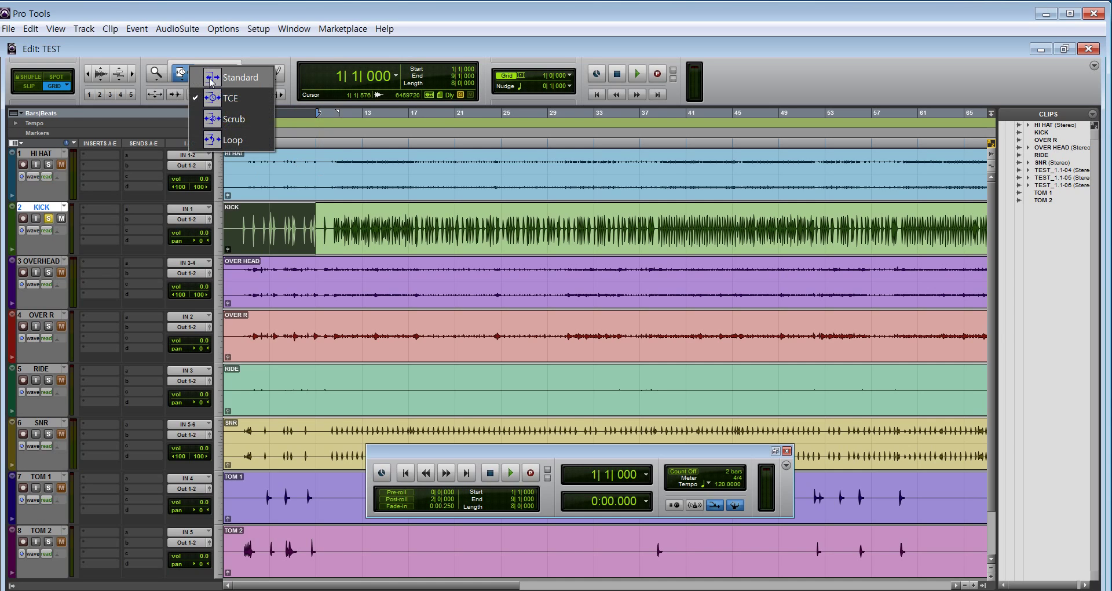
click(210, 79)
click(187, 80)
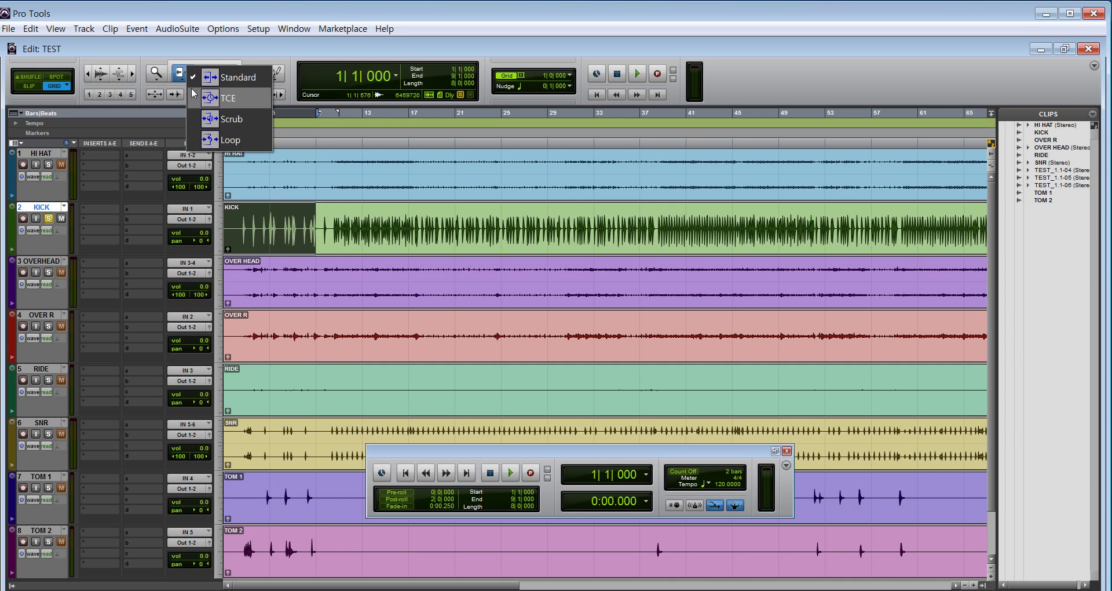
click(207, 120)
drag(262, 223, 265, 227)
Turn off solo on the KICK track and undo the scrub trimming of its clip
click(49, 219)
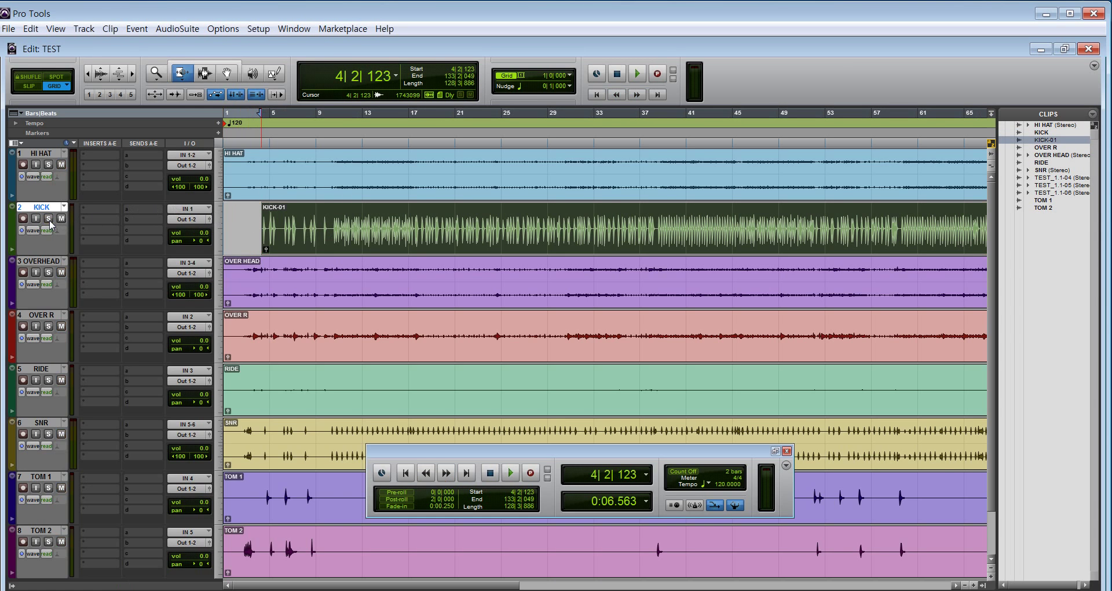
click(49, 219)
drag(339, 229, 351, 229)
key(ctrl+z)
key(ctrl+z)
key(ctrl+z)
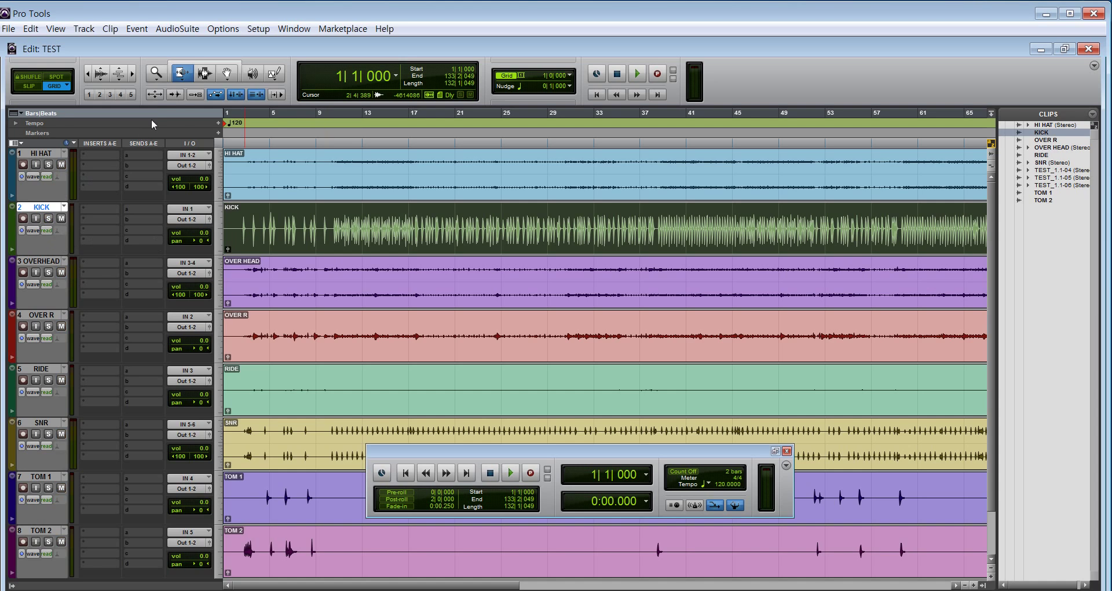
Activate the Smart Tool with Standard trimming, and use it to select bars 7 to 19 and the whole KICK clip
drag(181, 74, 198, 81)
click(237, 68)
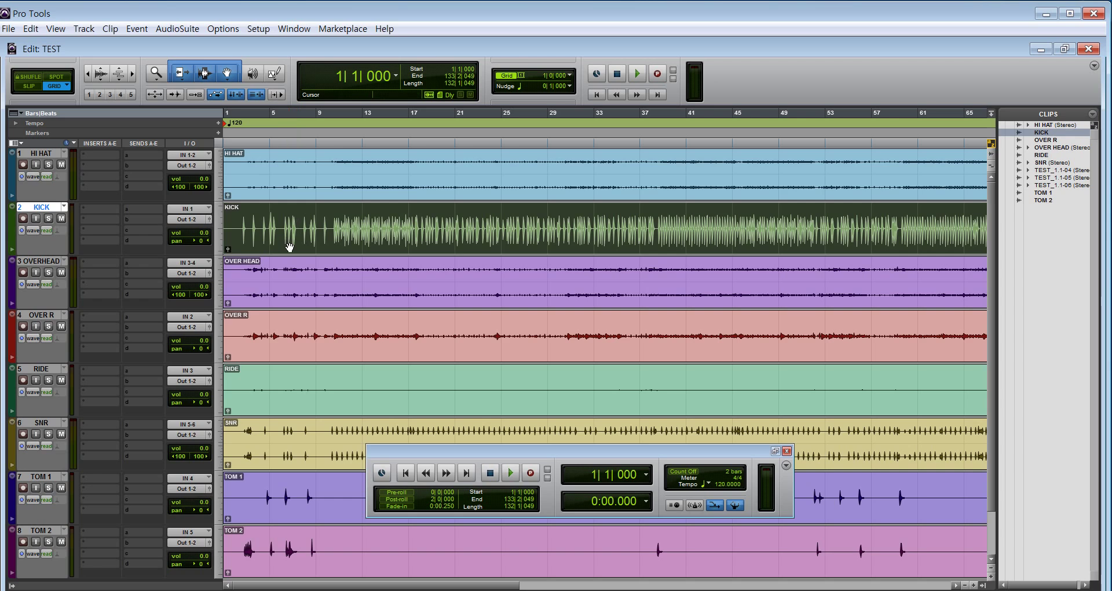
drag(293, 218, 427, 226)
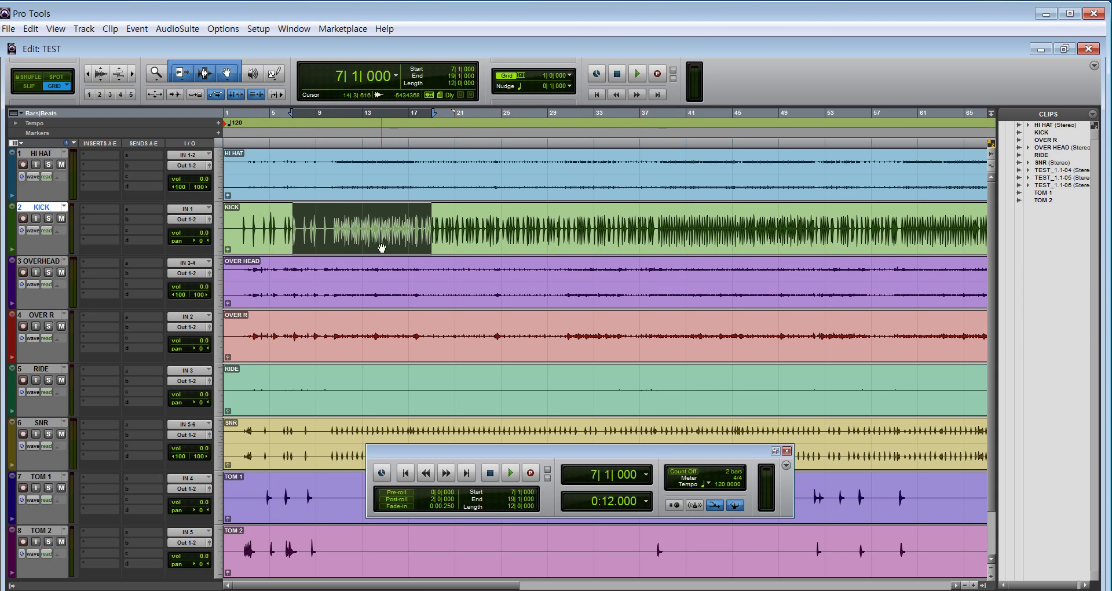
mouse_move(361, 250)
mouse_down()
mouse_move(484, 242)
mouse_move(357, 246)
mouse_up()
Separate bars 5 to 9 of the KICK clip with the Separation Grabber, move that piece to bar 13, and undo the edit
click(229, 74)
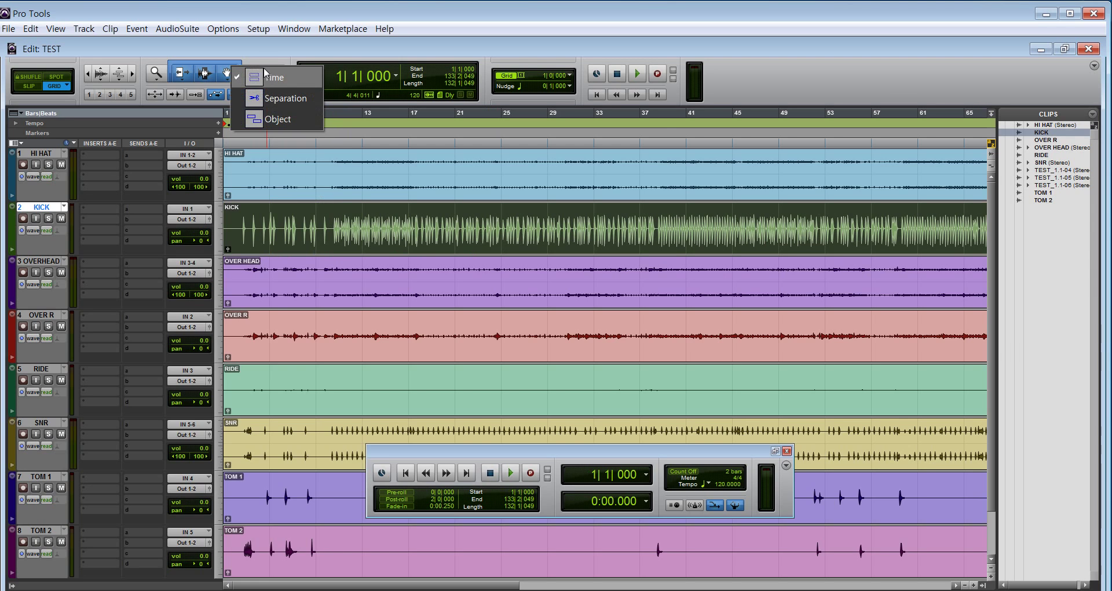
click(255, 100)
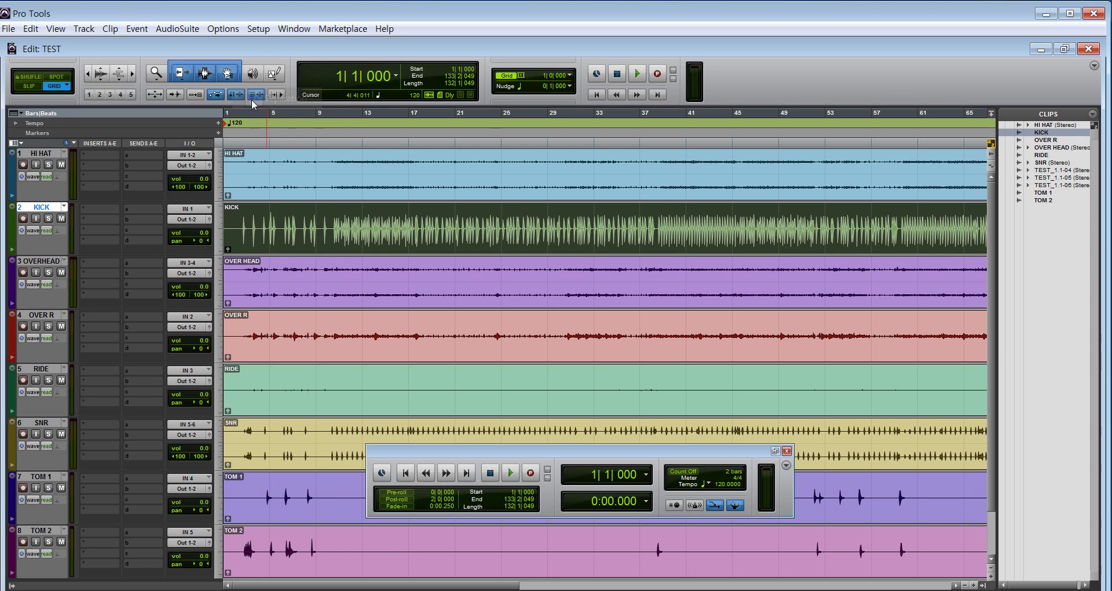
drag(269, 215, 389, 237)
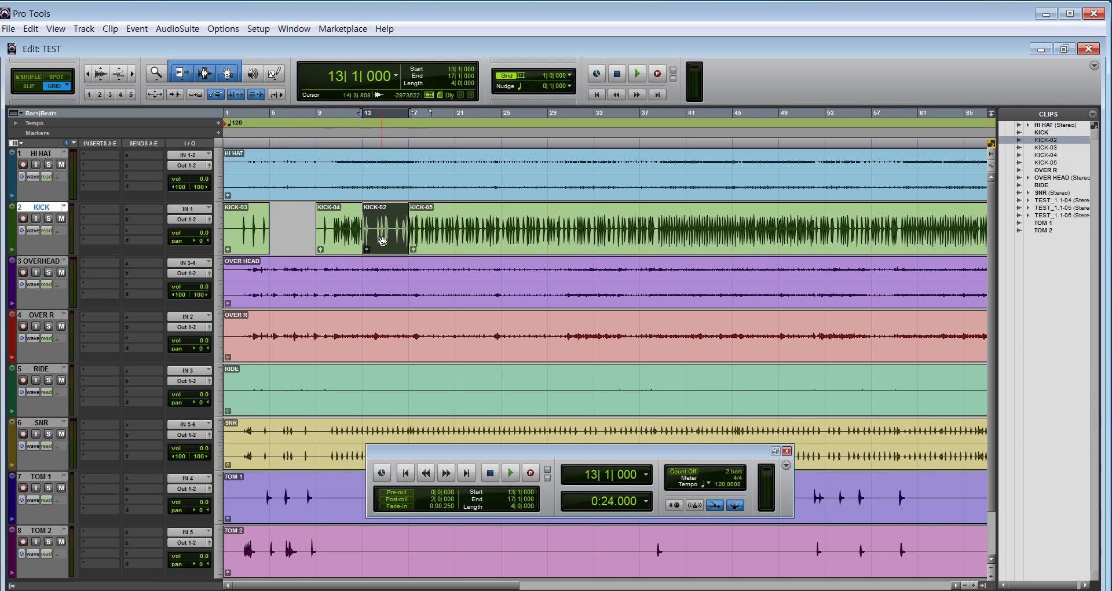
key(ctrl+z)
key(ctrl+z)
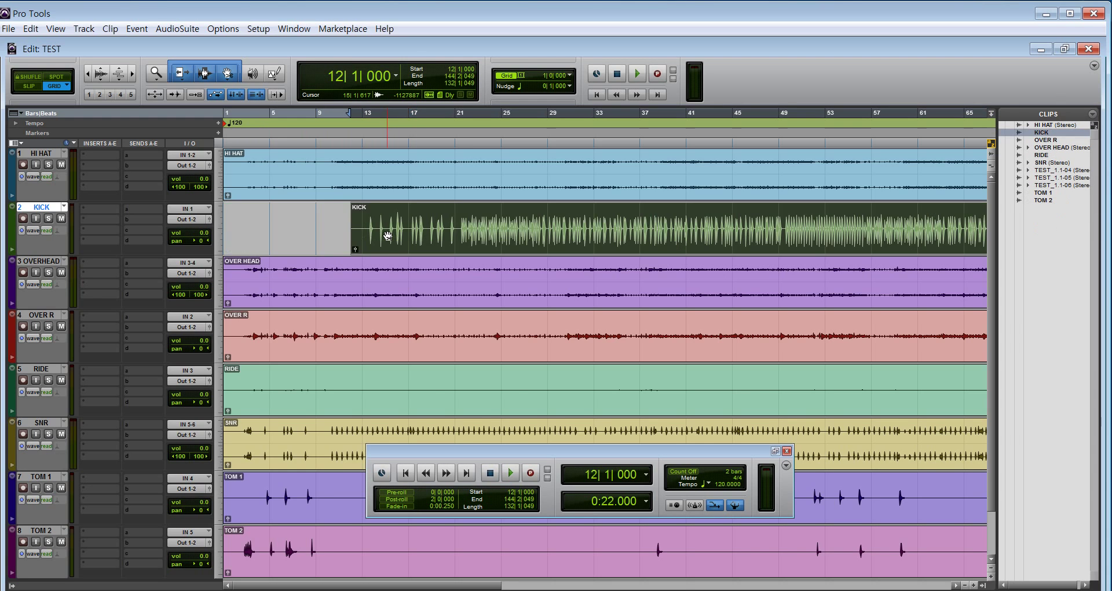
Select the whole HI HAT, KICK and OVER HEAD clips together with the Grabber, and clear the selection
key(r)
key(r)
key(r)
key(r)
drag(281, 243, 243, 245)
click(343, 189)
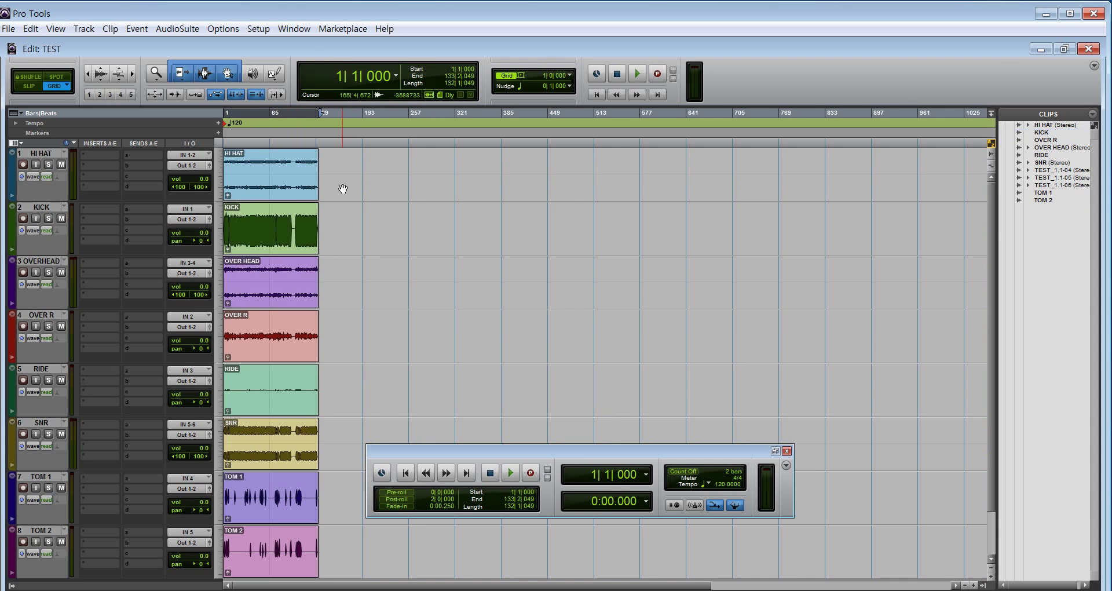
click(293, 195)
shift+click(290, 236)
shift+click(284, 297)
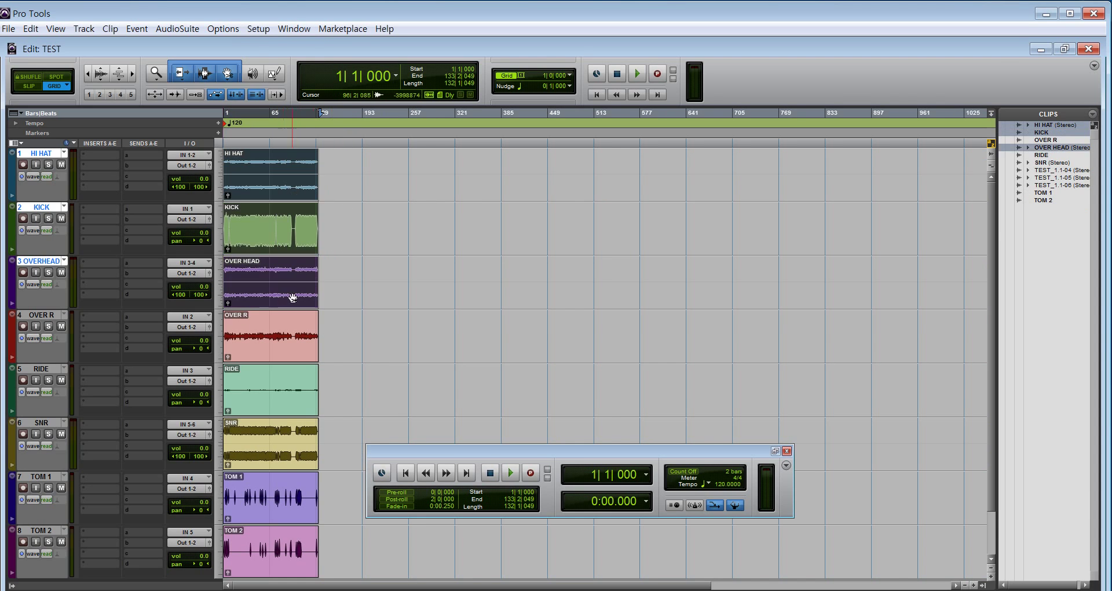
click(372, 282)
Set the Grabber to Object mode, try a selection over bars 150 to 240 on the HI HAT and KICK tracks, and clear it
click(229, 73)
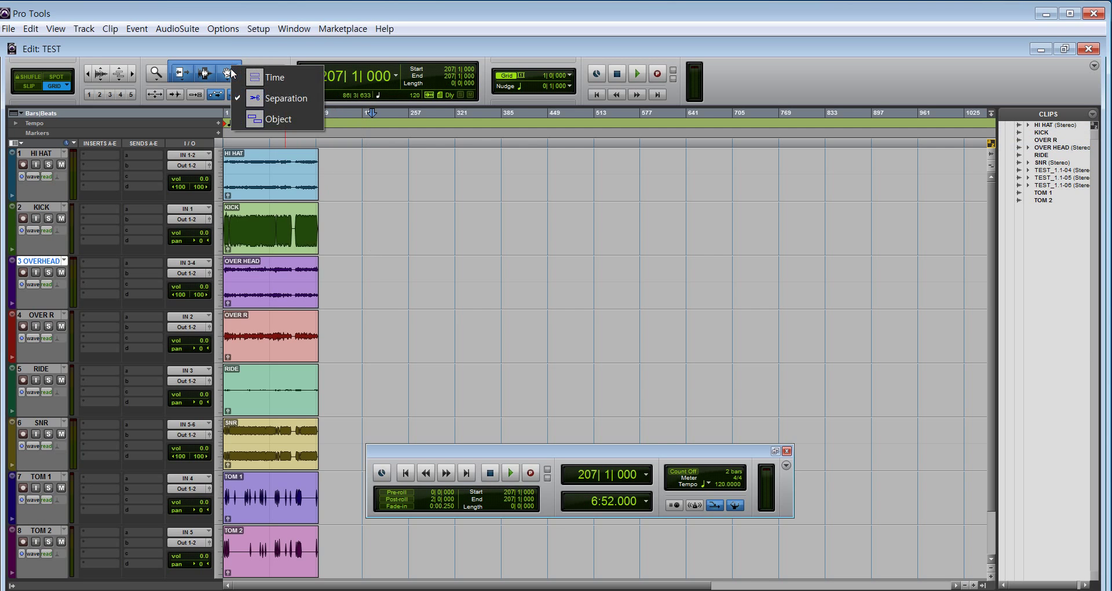
click(256, 120)
drag(331, 185, 172, 381)
click(329, 191)
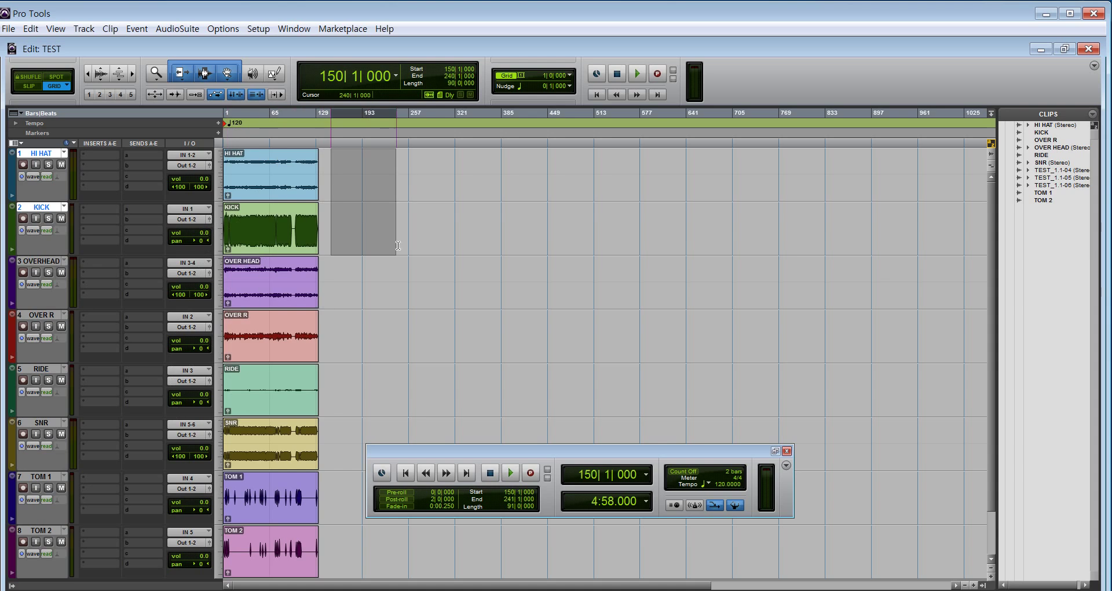
click(326, 191)
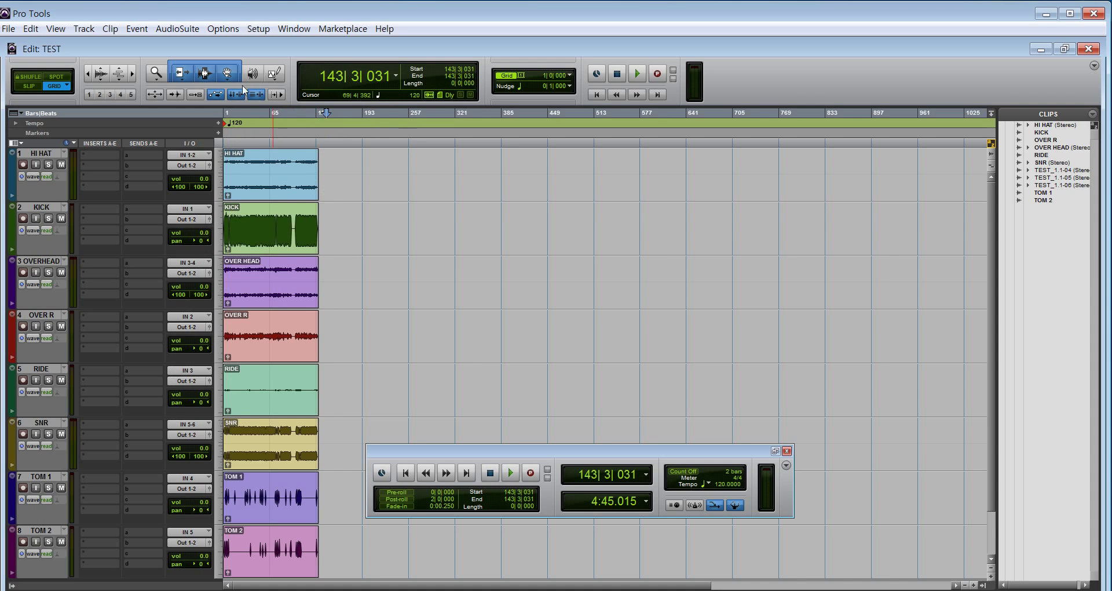
Select the clips on all eight tracks, from HI HAT to TOM 2, as objects with the Object Grabber
click(228, 73)
click(250, 82)
click(227, 73)
drag(326, 191, 223, 580)
drag(326, 580, 326, 580)
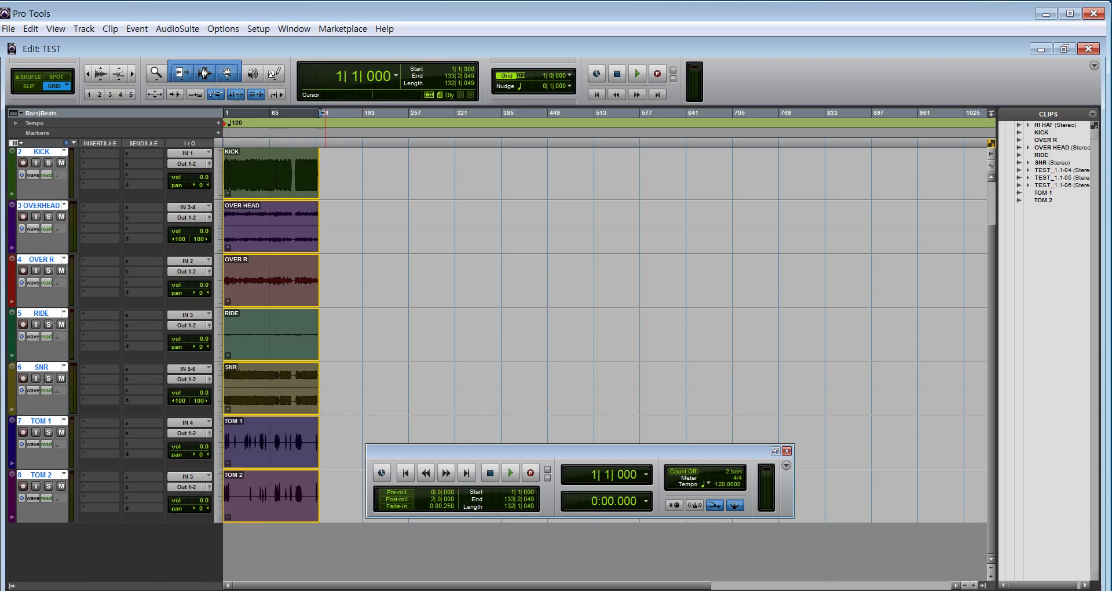
scroll(381, 232, up, 2)
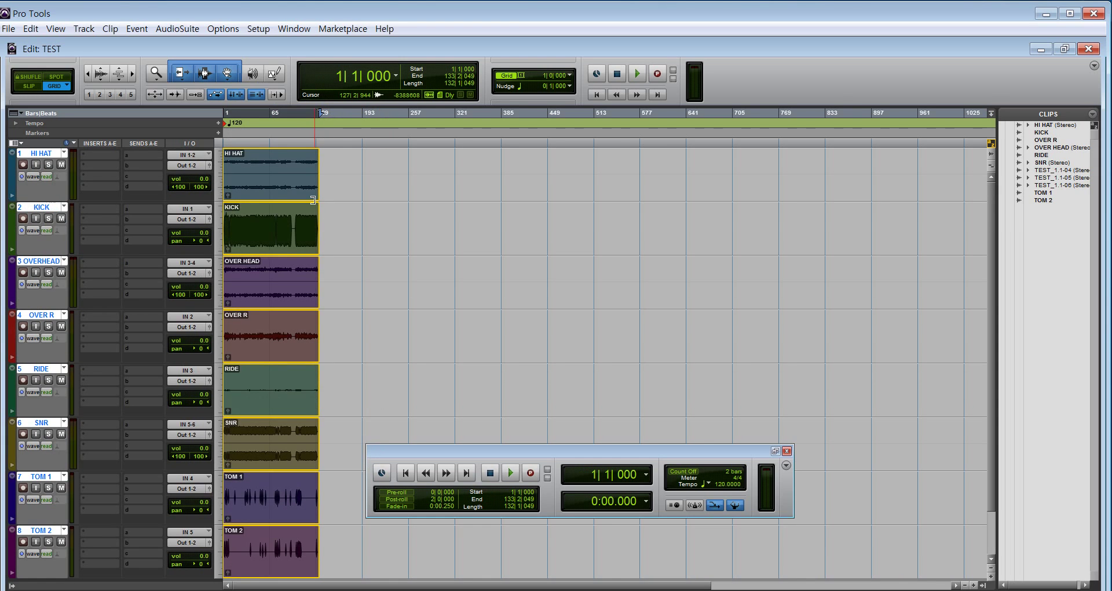
Clear the clip selection and scrub the HI HAT clip at about bar 48 with the Scrubber tool
click(252, 73)
click(387, 268)
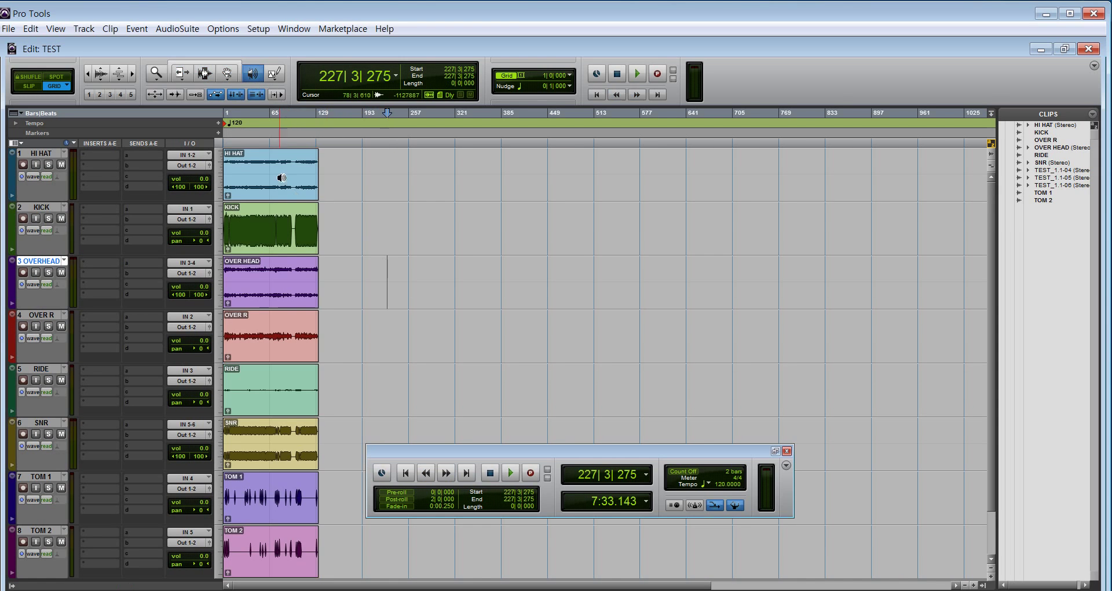
drag(259, 165, 260, 165)
Show the Pencil tool's drawing modes without changing the mode, and reactivate the Smart Tool
click(274, 73)
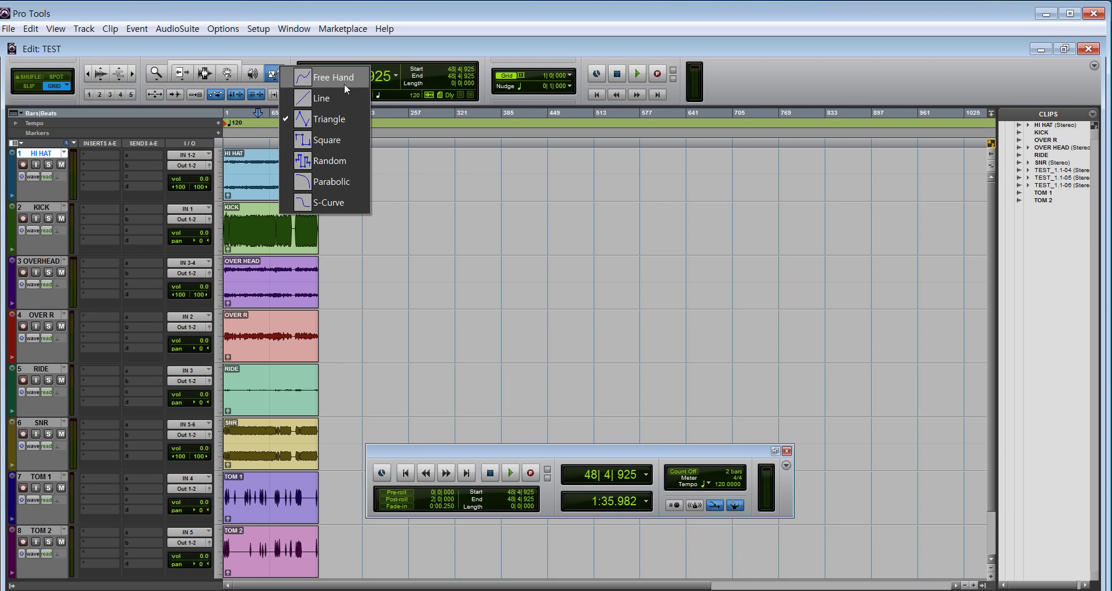
click(450, 243)
key(ctrl+7)
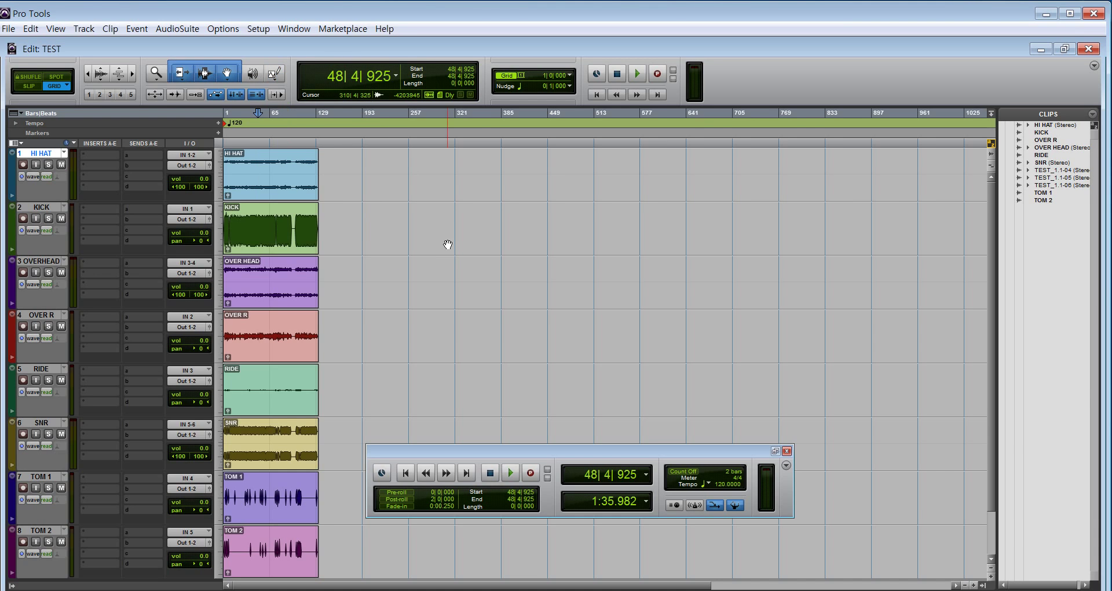